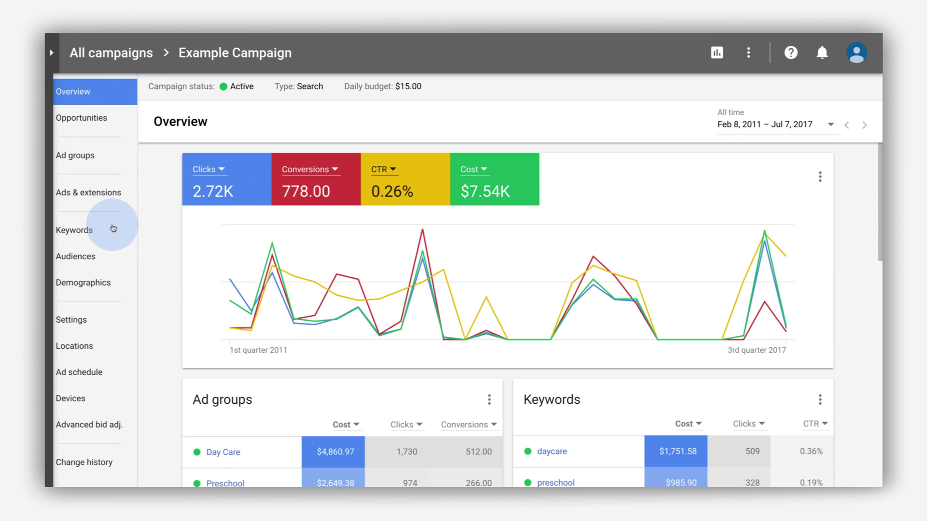
# Move from Keywords through Ads & extensions to Example Campaign's Ad groups page, listing Day Care and Preschool
pyautogui.click(113, 228)
pyautogui.click(125, 194)
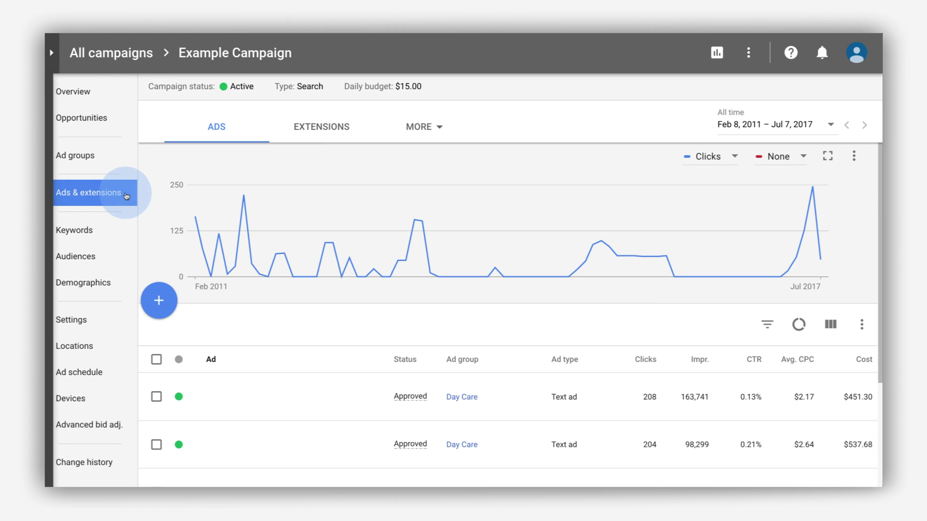
pyautogui.click(113, 161)
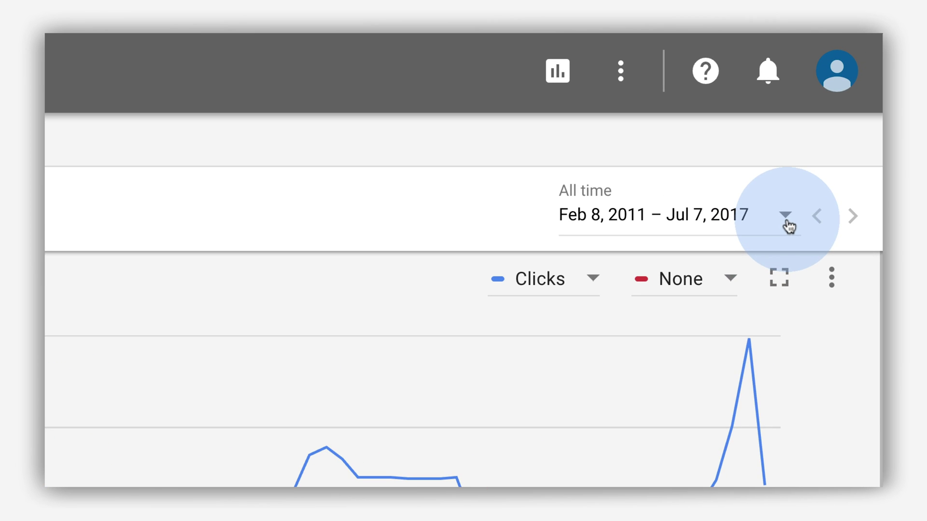
# Set the date range to last month (Jun 1–30, 2017), compare with May 1–31, and expand Clicks
pyautogui.click(785, 216)
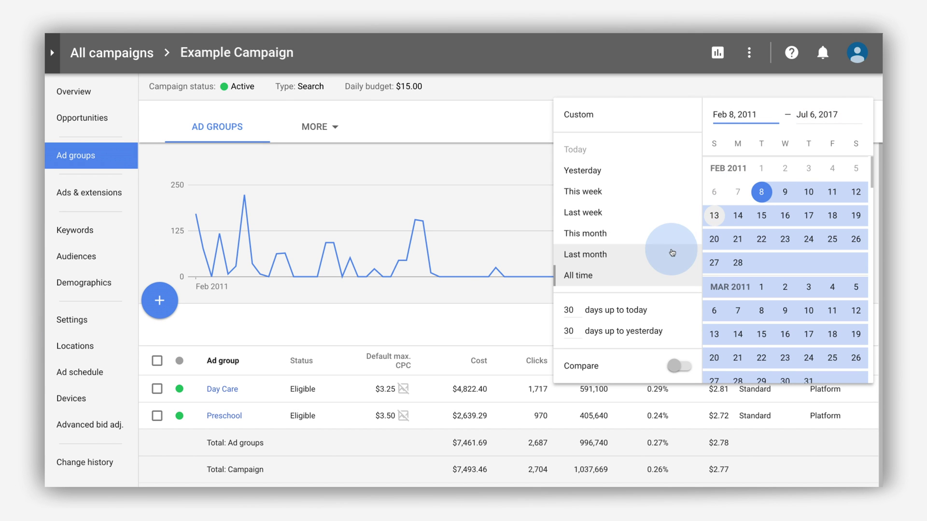
pyautogui.click(668, 252)
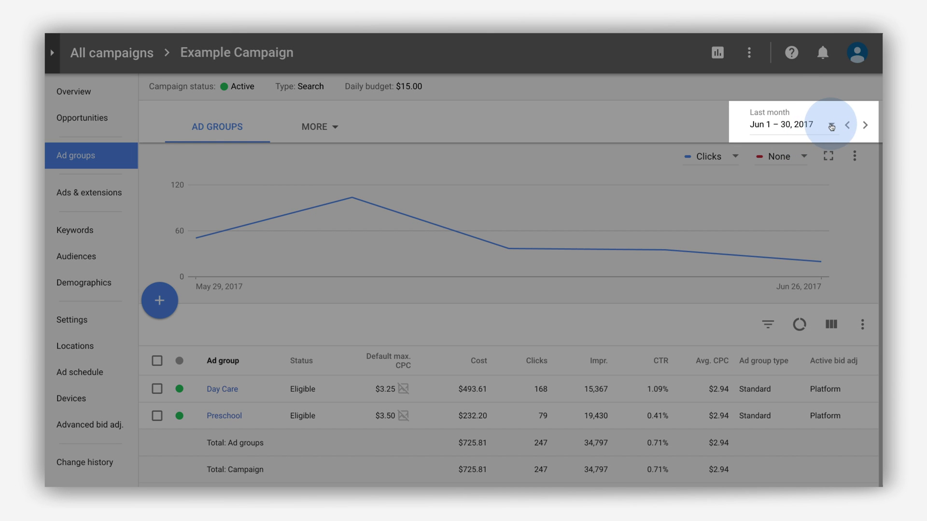
pyautogui.click(832, 127)
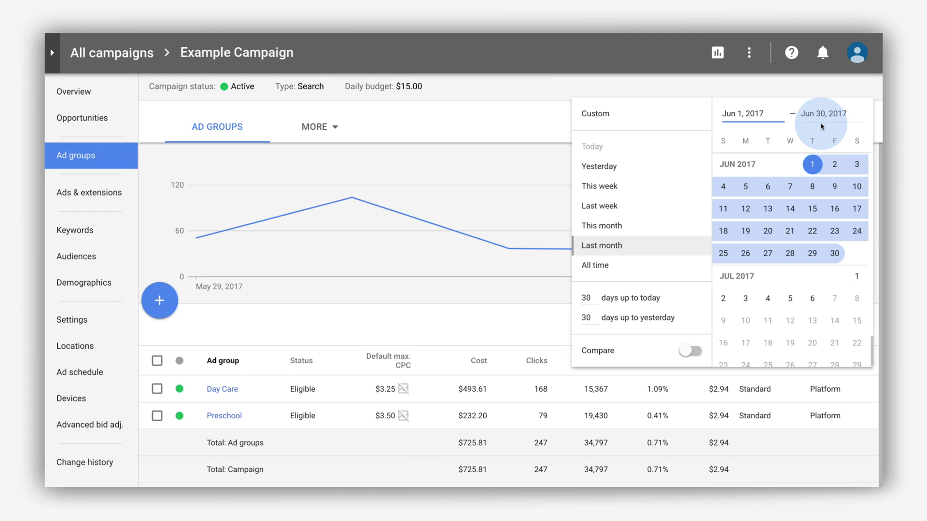
pyautogui.click(679, 366)
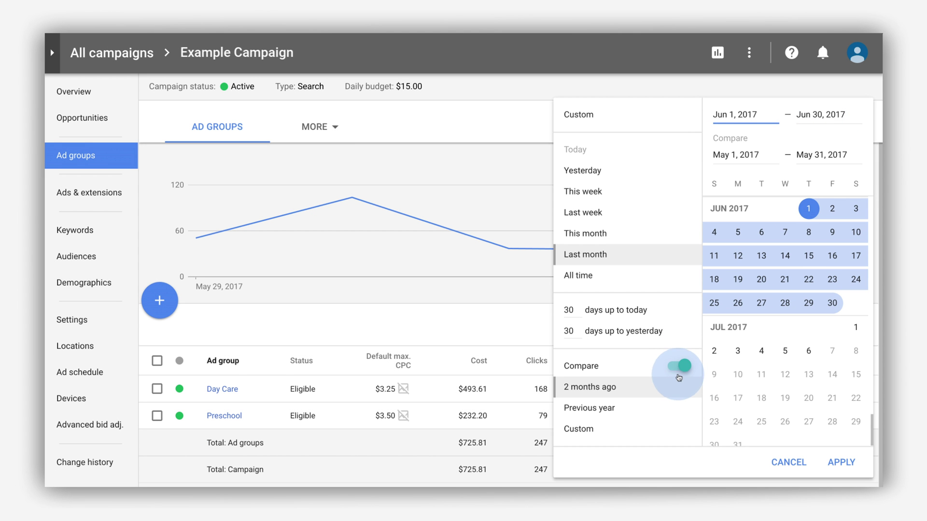
pyautogui.click(840, 462)
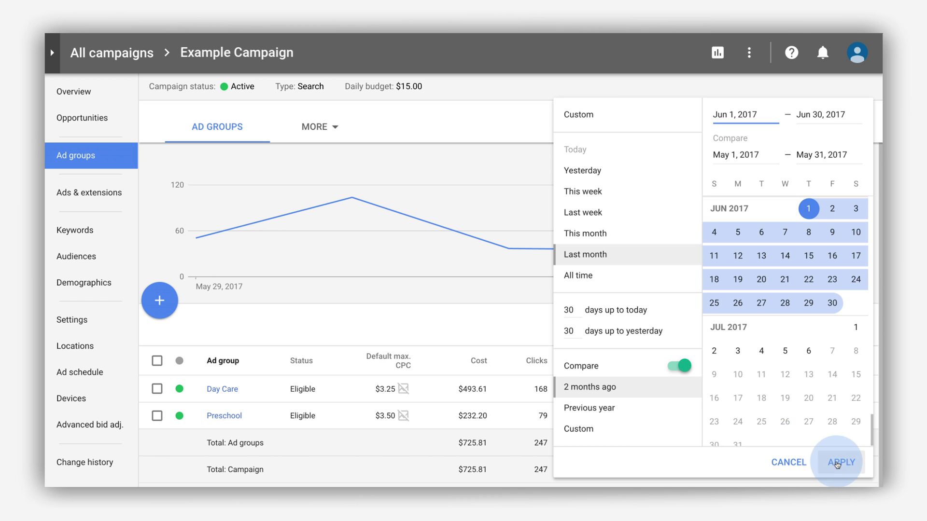
pyautogui.click(539, 353)
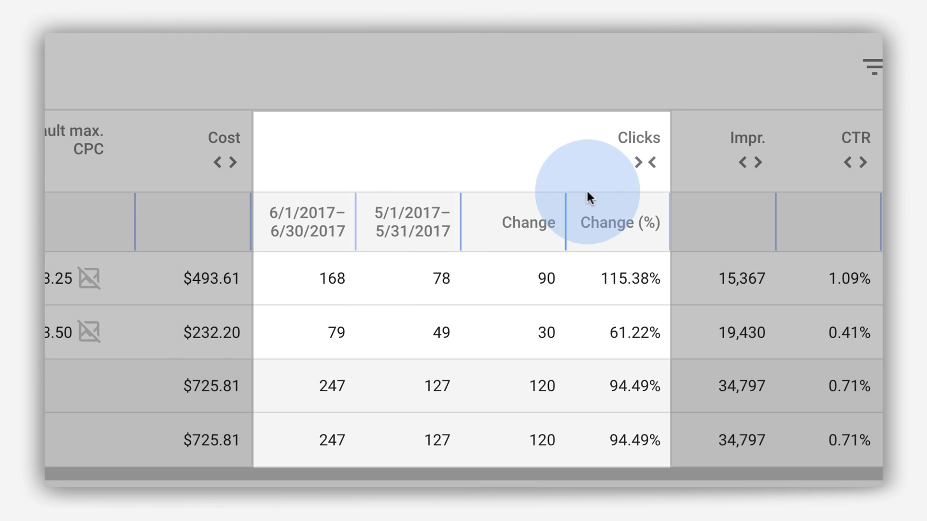
pyautogui.click(645, 163)
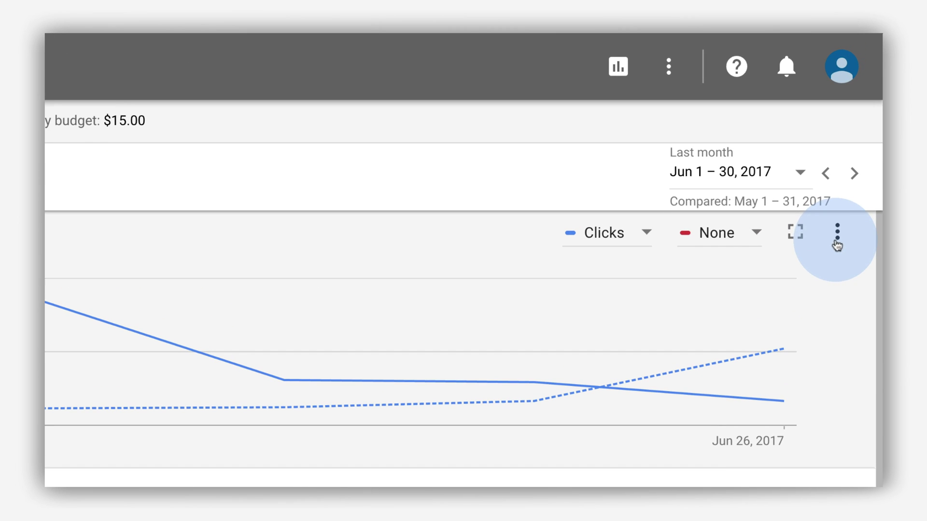
# Check the chart's Show: Weekly option, leave it unchanged, and scroll to the weekly Clicks chart
pyautogui.click(854, 156)
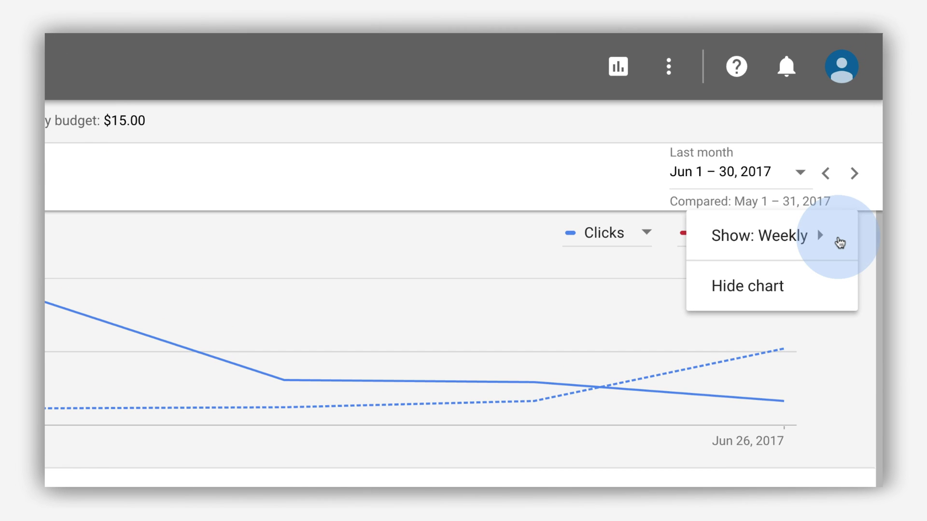
pyautogui.click(827, 238)
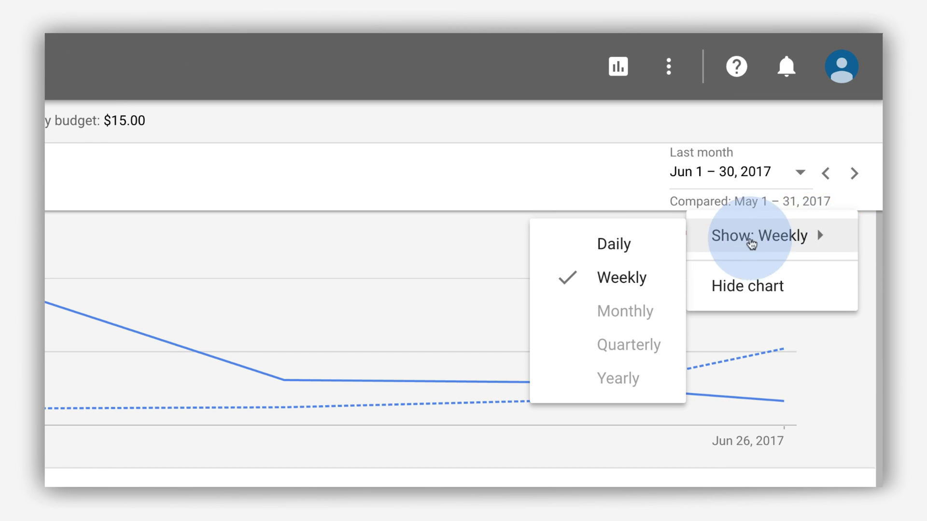
pyautogui.click(756, 323)
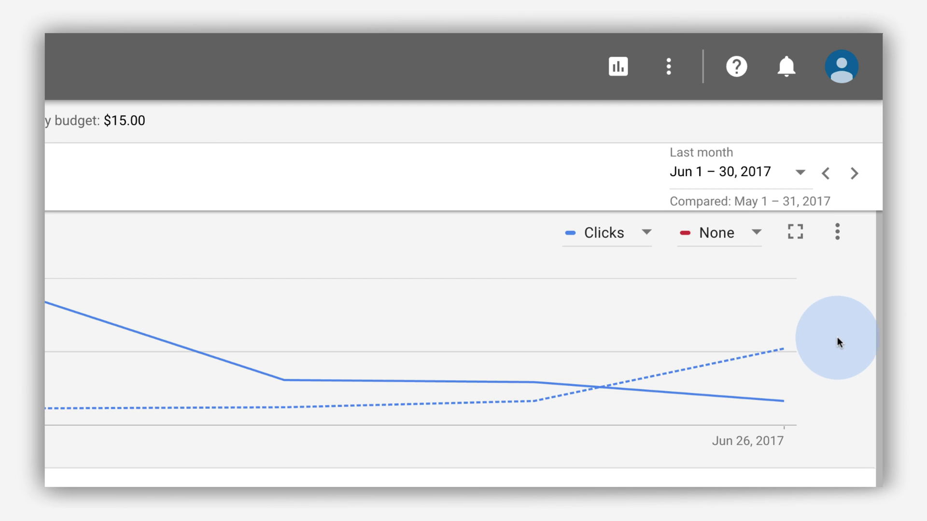
pyautogui.scroll(-5, 837, 341)
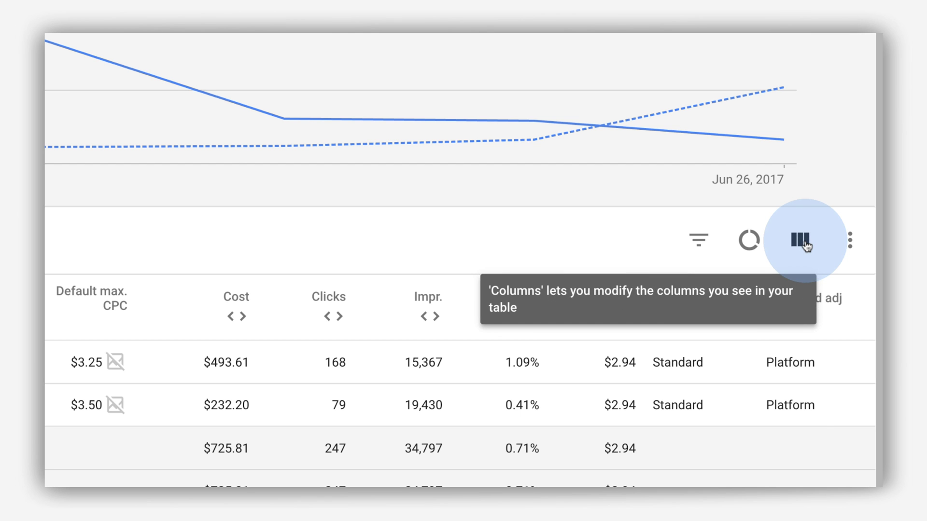
# In Modify columns, search for 'Interactions' and add the Interactions column
pyautogui.click(803, 241)
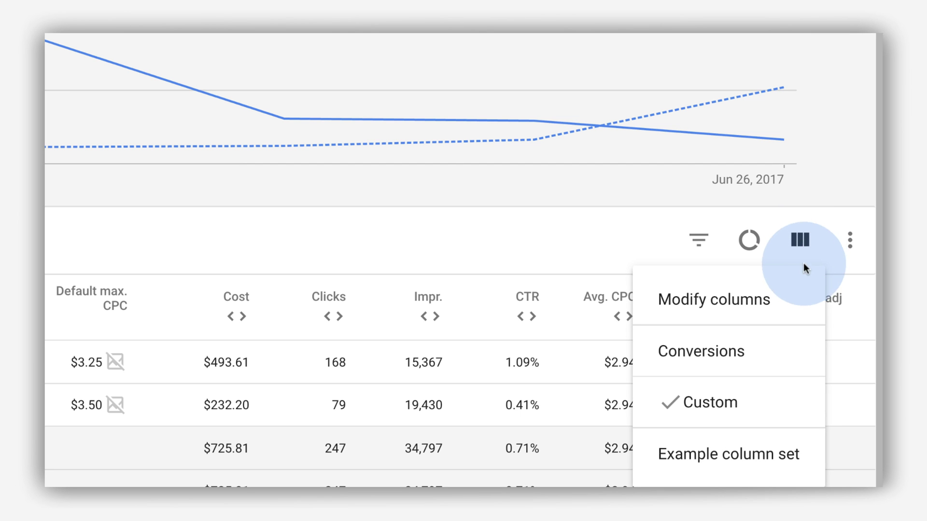
pyautogui.click(801, 313)
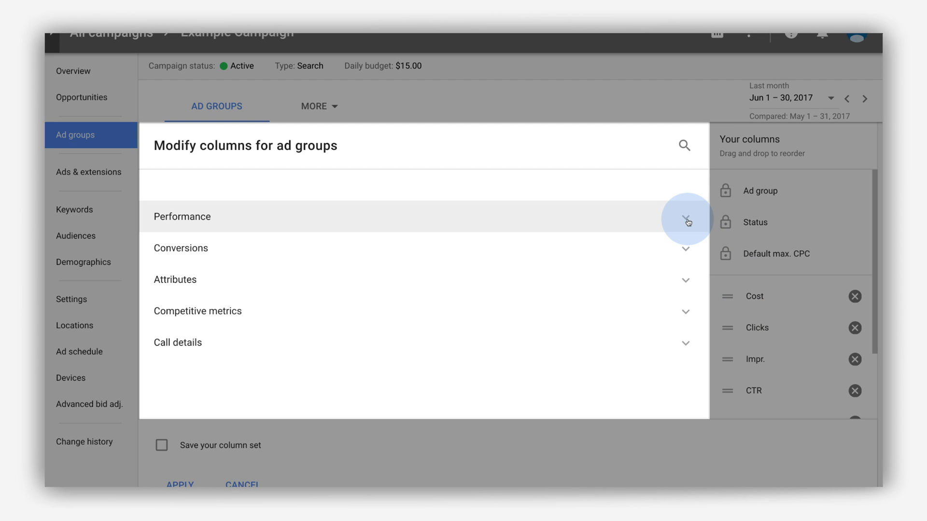
pyautogui.click(685, 217)
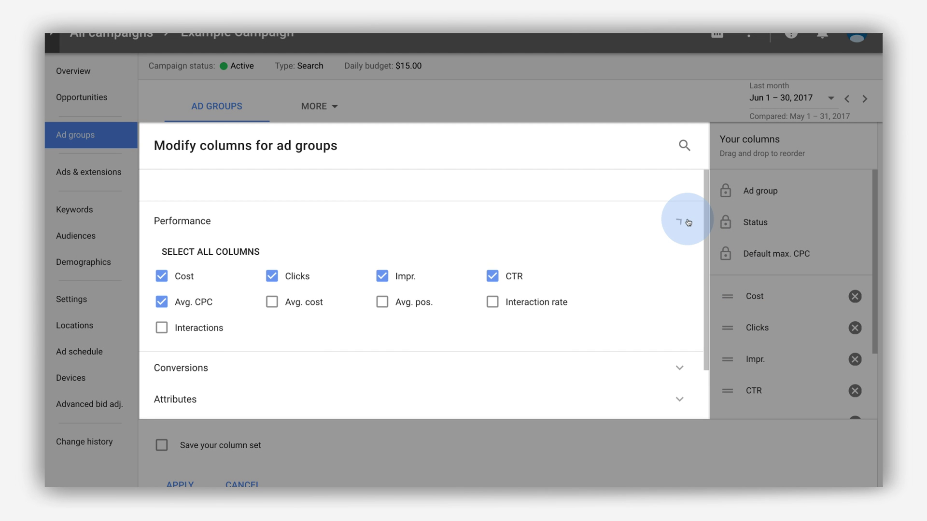
pyautogui.click(684, 224)
pyautogui.click(683, 145)
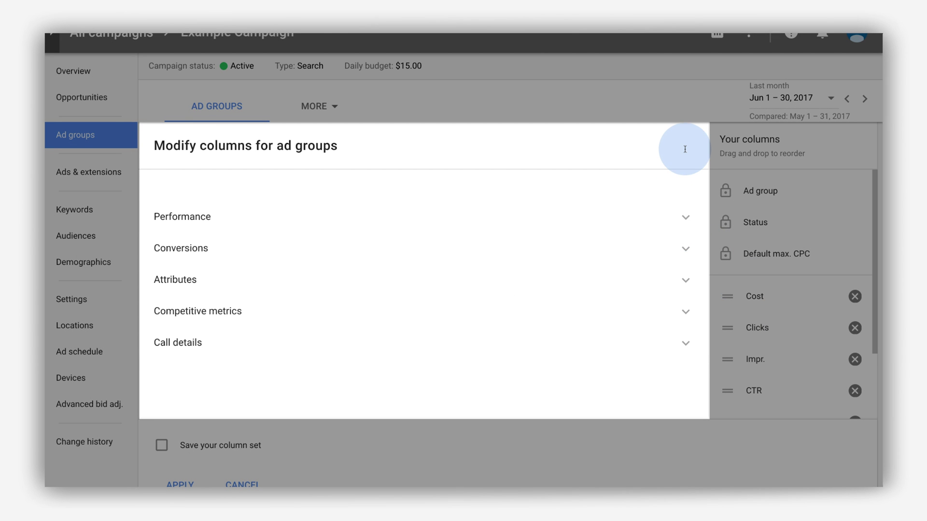
pyautogui.write('Interactions')
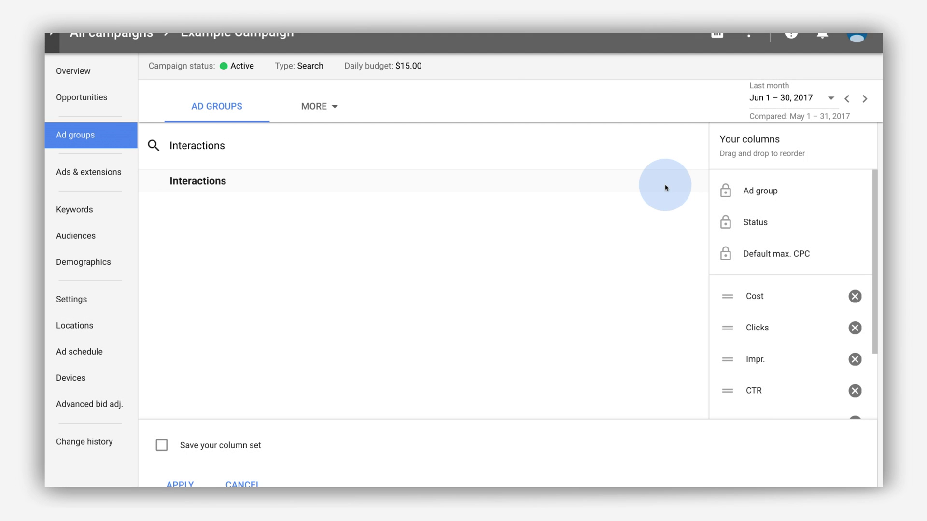
pyautogui.click(661, 184)
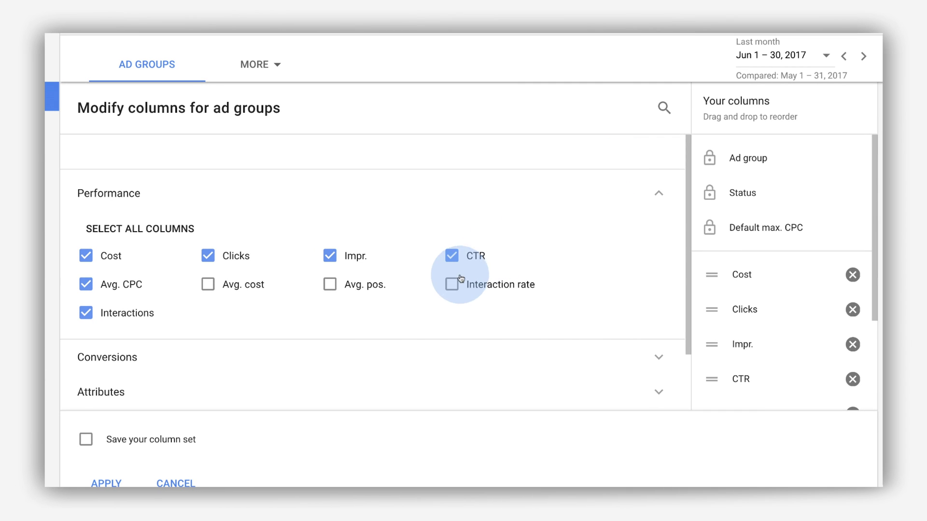
# Add and then remove Interaction rate, and drag Interactions up to sit after Clicks
pyautogui.click(453, 285)
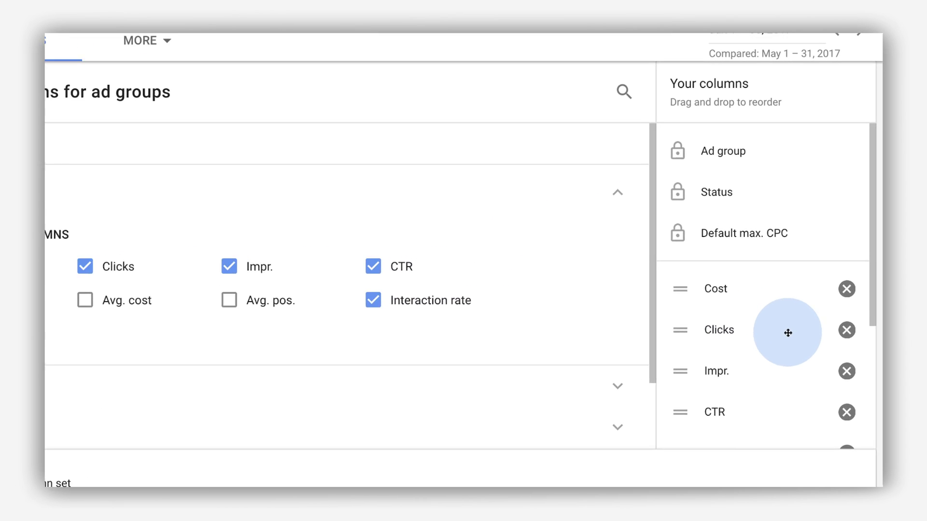
pyautogui.scroll(-3, 791, 308)
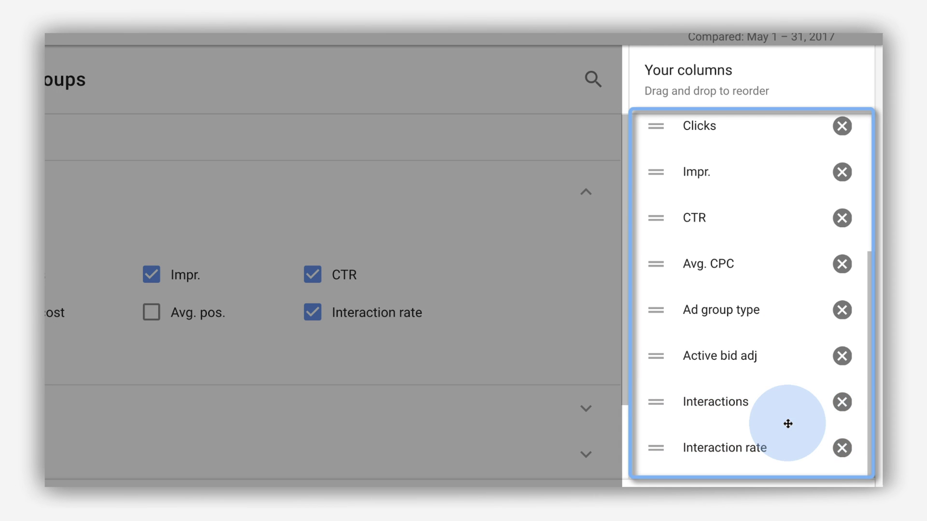
pyautogui.click(841, 453)
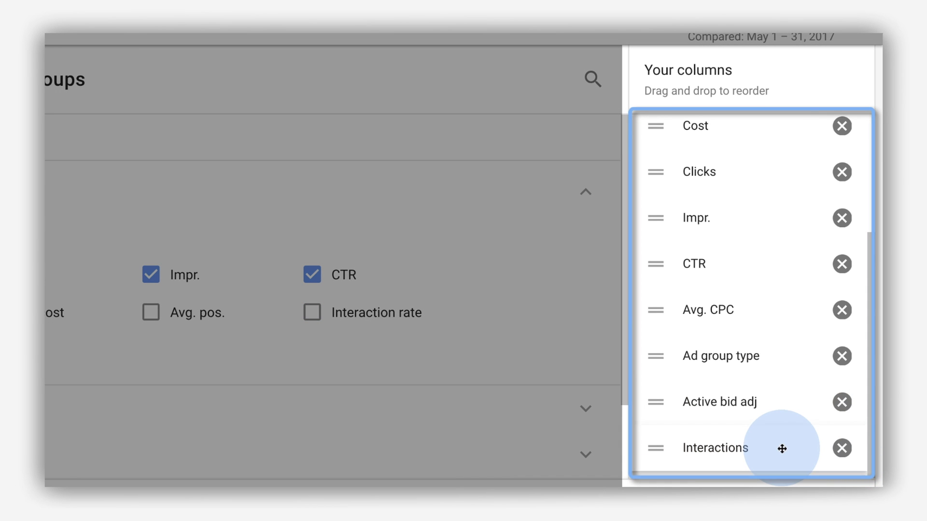
pyautogui.moveTo(782, 449); pyautogui.dragTo(772, 212)
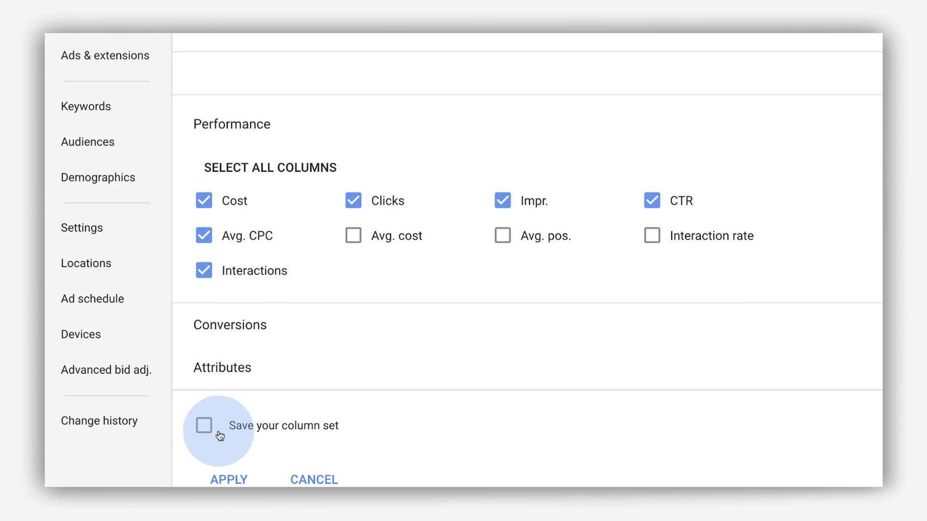
# Save the chosen columns as 'Example column set' and apply them to the table
pyautogui.click(203, 426)
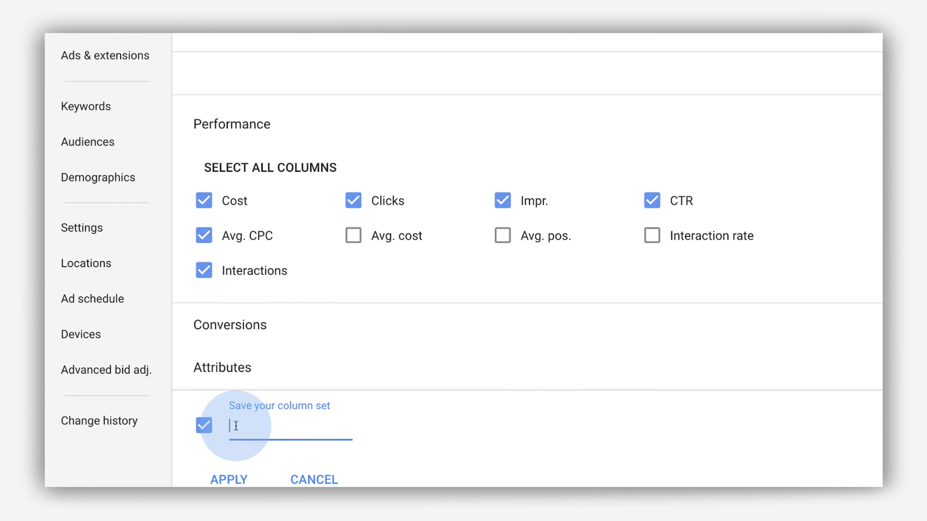
pyautogui.write('Example column set')
pyautogui.click(220, 477)
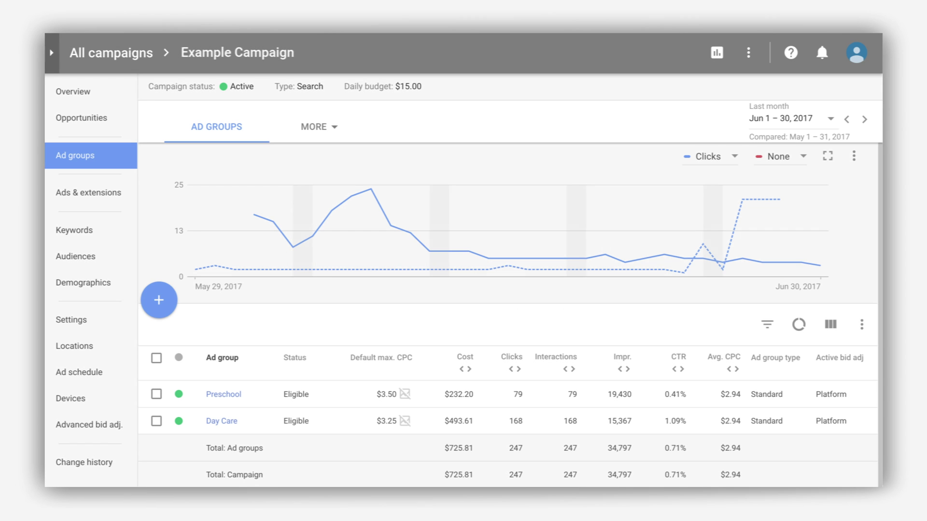
# Widen the Status column, then narrow it back again
pyautogui.click(292, 430)
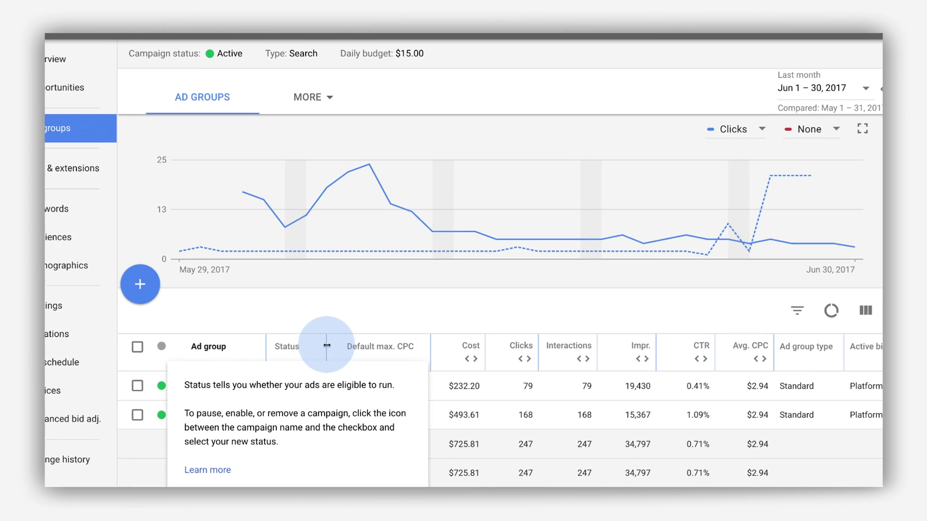
pyautogui.moveTo(311, 356); pyautogui.dragTo(357, 355)
pyautogui.moveTo(341, 305); pyautogui.dragTo(303, 304)
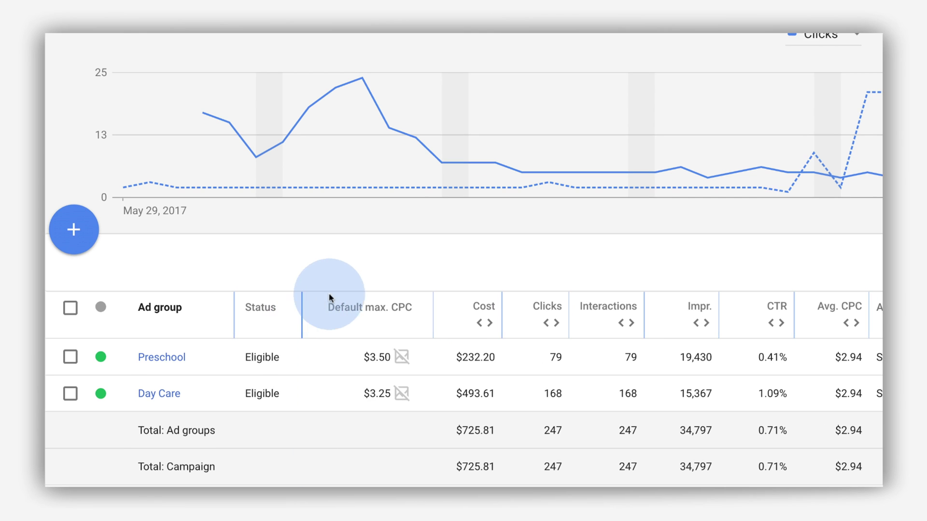
# Sort ad groups by Cost ascending, placing Preschool ($232.20) above Day Care ($493.61)
pyautogui.moveTo(485, 312)
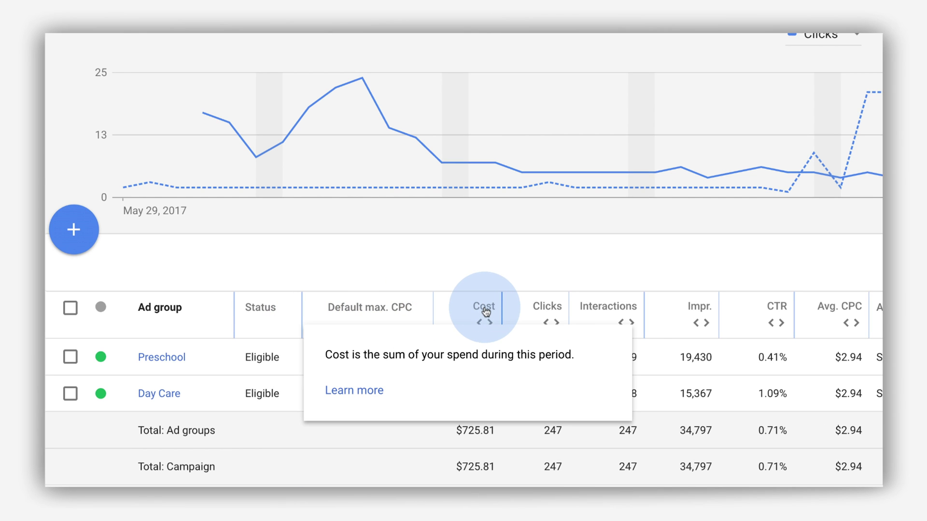
pyautogui.click(485, 311)
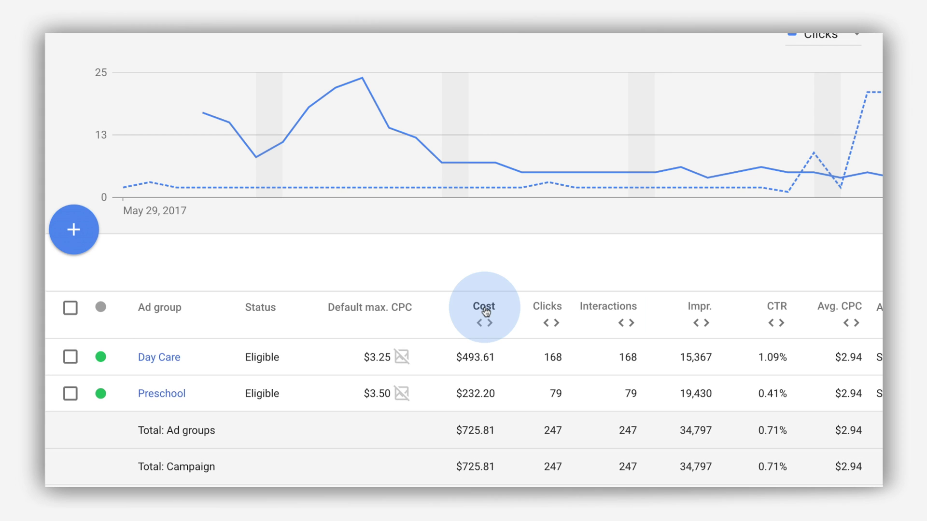
pyautogui.click(485, 311)
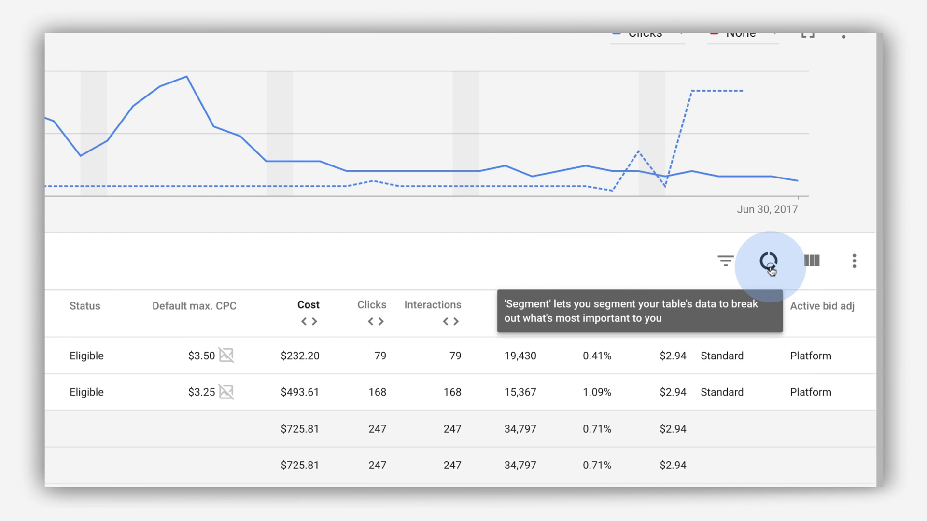
# Segment the ad group rows by Device and scroll down to review the breakdown
pyautogui.click(770, 270)
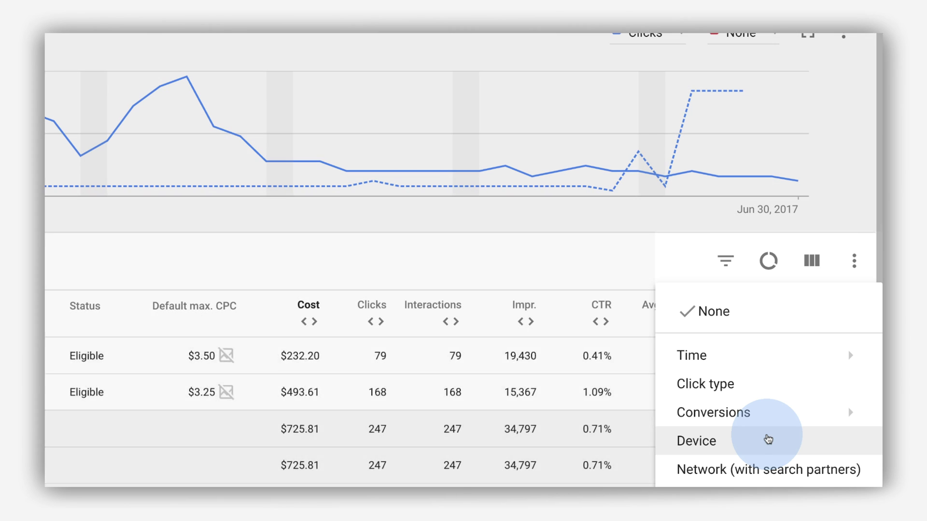
pyautogui.click(769, 439)
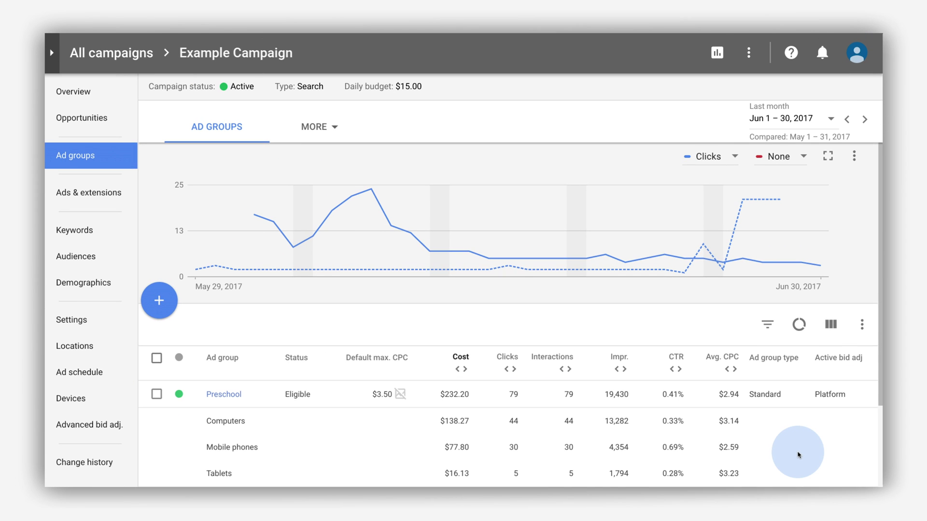
pyautogui.scroll(-3, 798, 455)
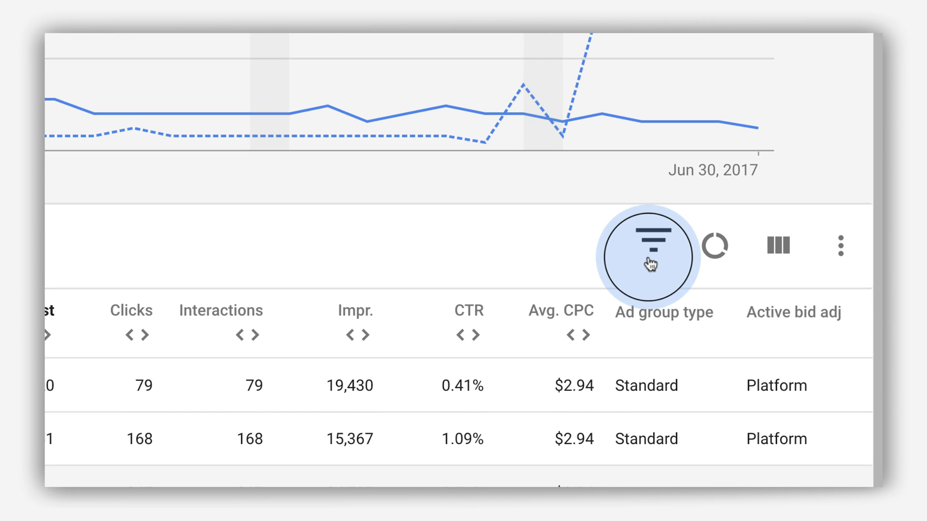
# Add a Clicks > 10 filter to the ad groups table
pyautogui.click(650, 263)
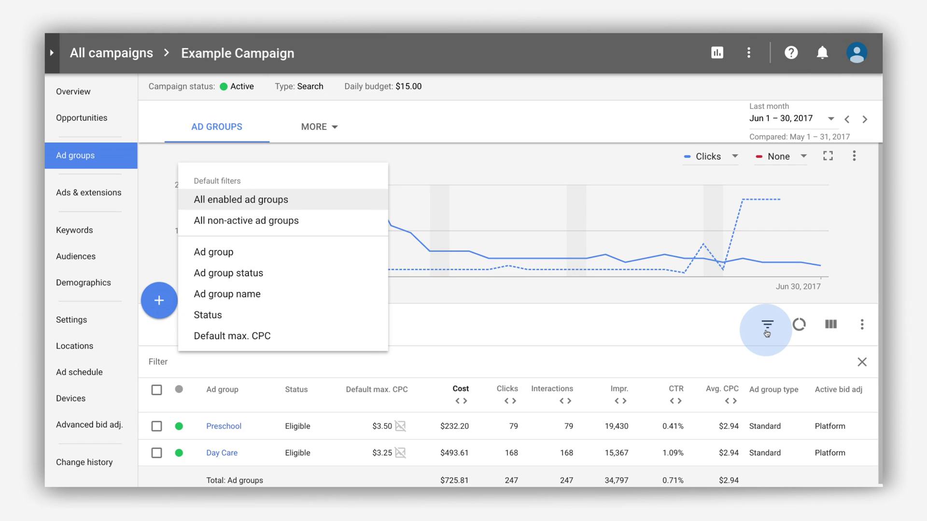
pyautogui.write('Clicks')
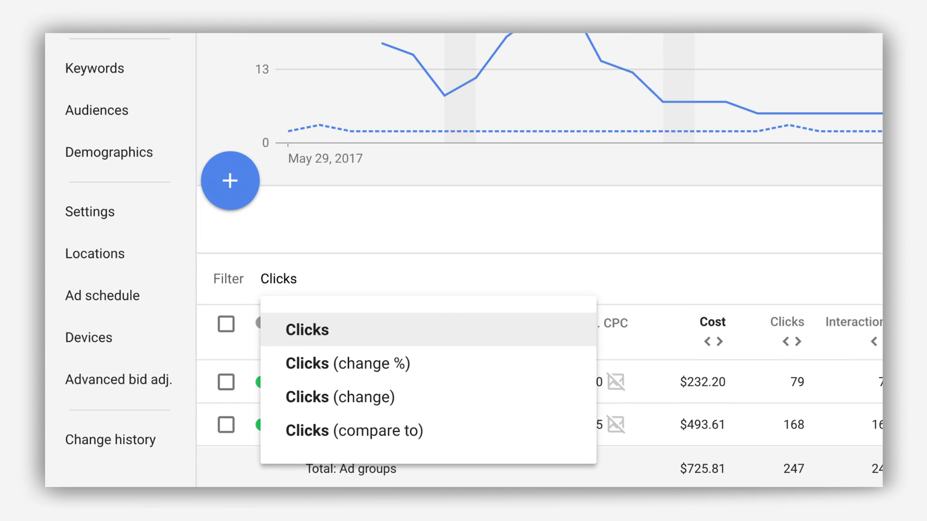
pyautogui.click(558, 333)
pyautogui.write('10')
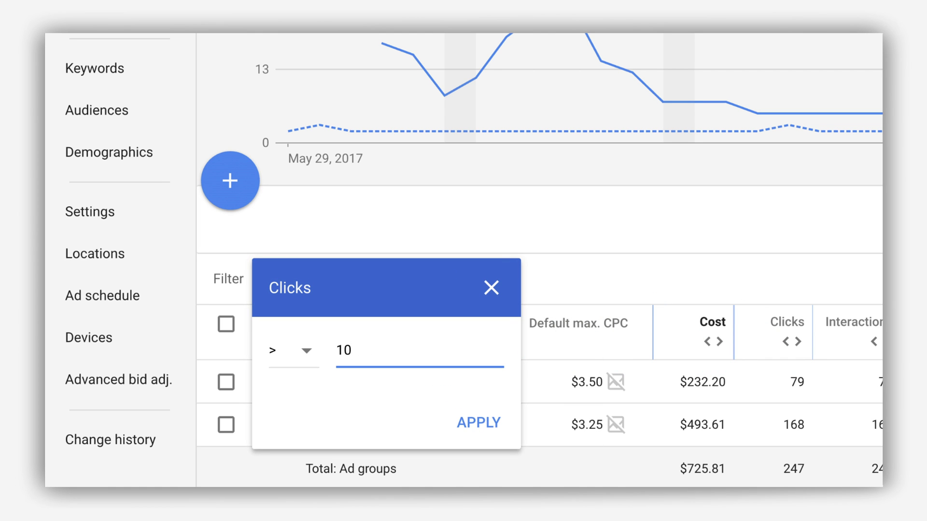
pyautogui.click(477, 423)
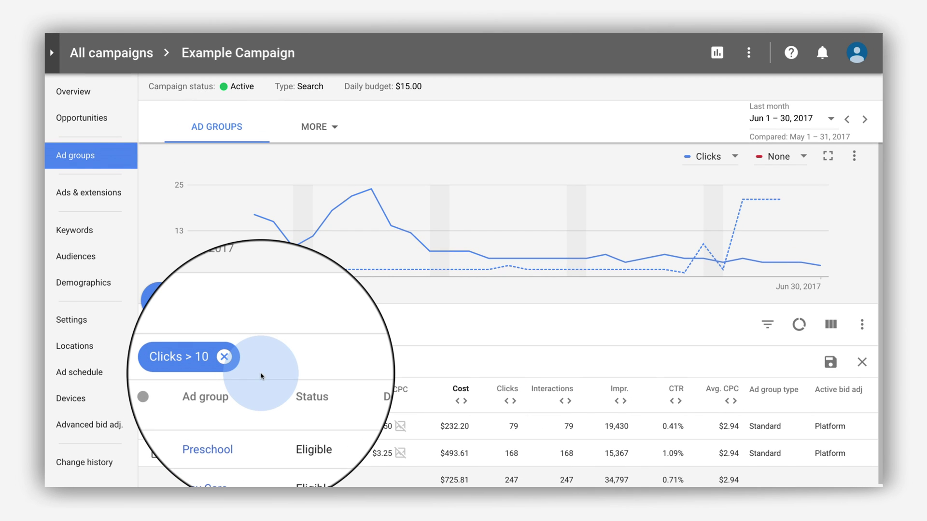
# Add an Interactions > 100 filter, then remove both filter chips
pyautogui.click(255, 362)
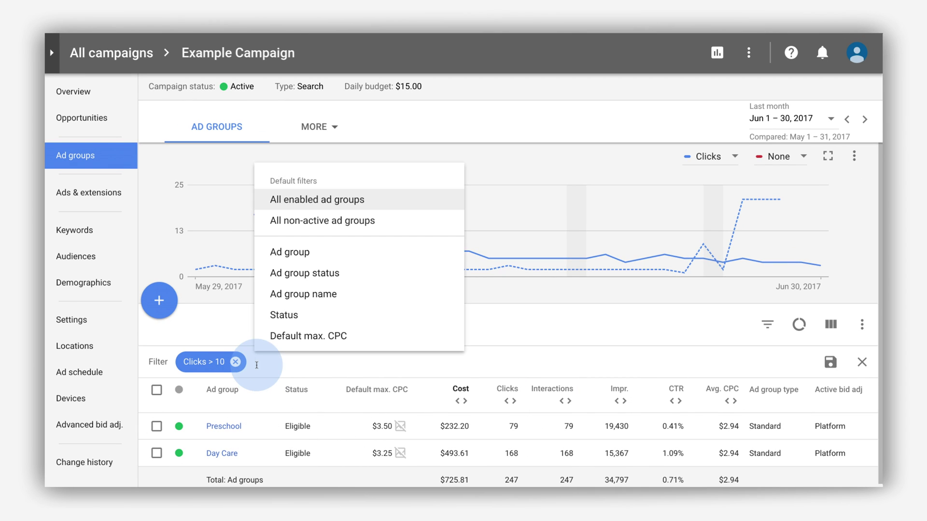
pyautogui.write('Interaction')
pyautogui.click(296, 267)
pyautogui.write('100')
pyautogui.click(380, 448)
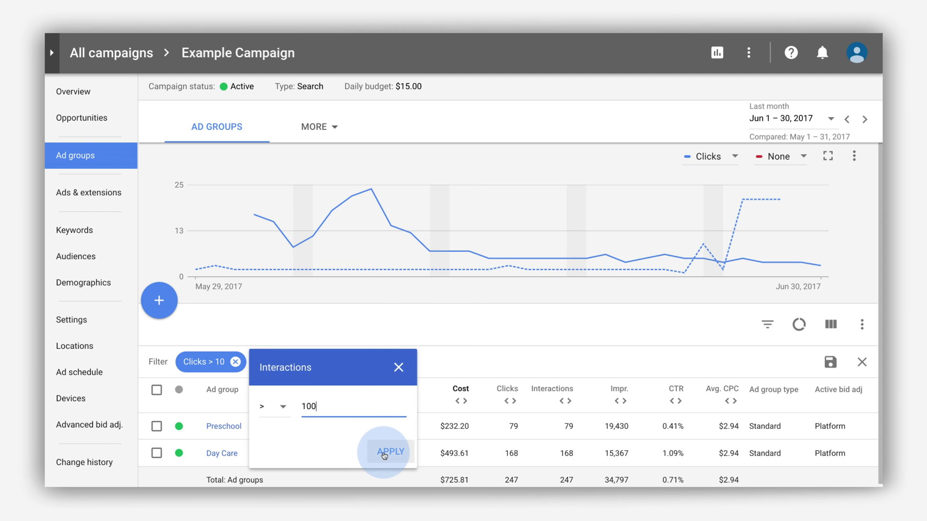
pyautogui.click(338, 362)
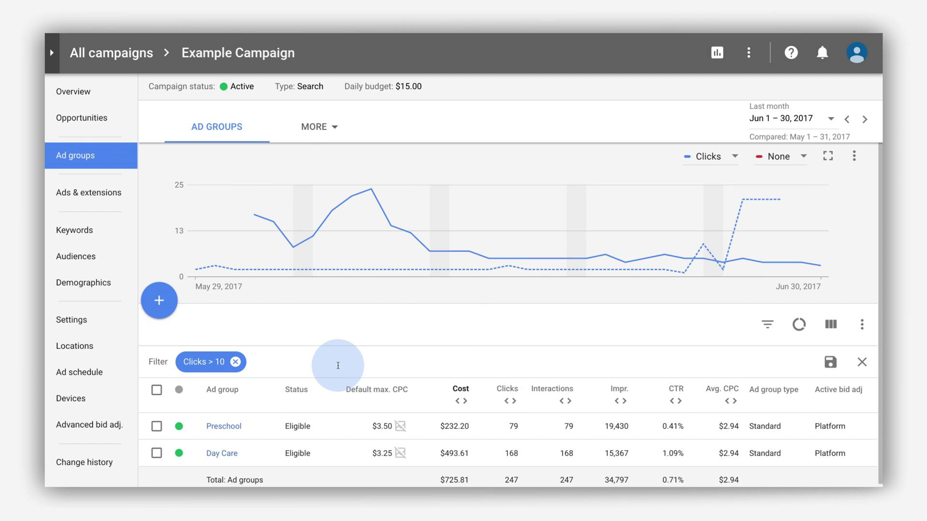
pyautogui.click(235, 361)
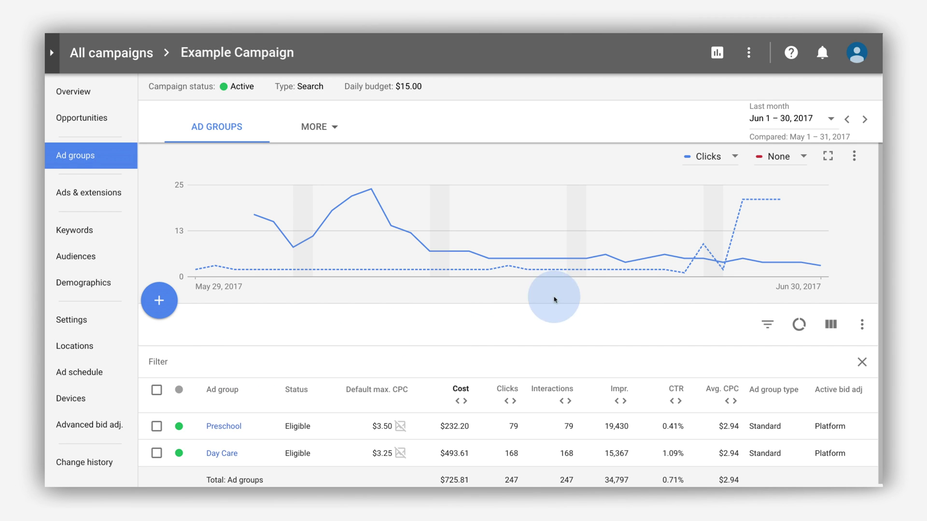
pyautogui.click(854, 155)
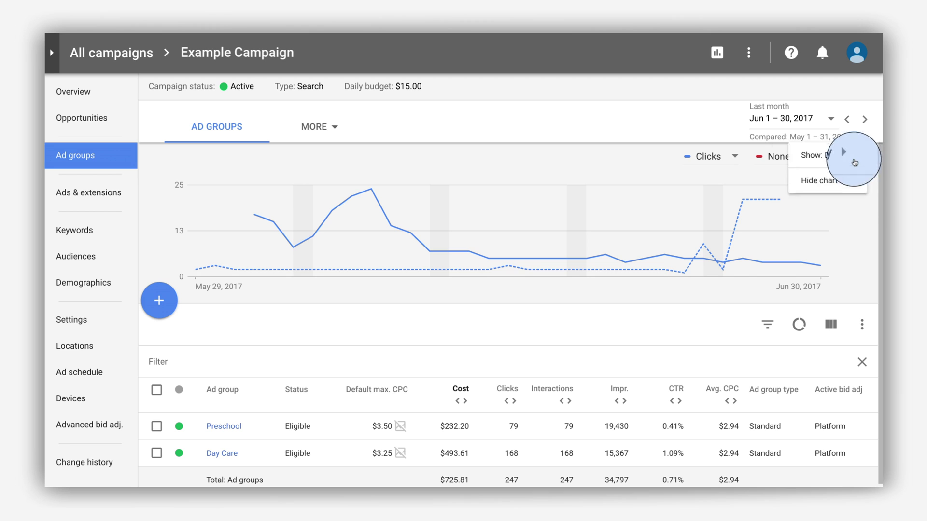
pyautogui.click(854, 193)
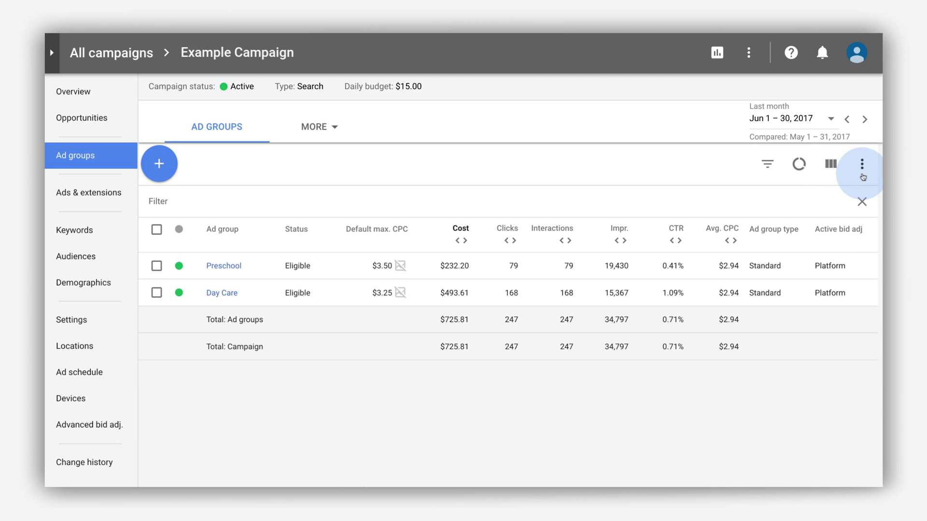
pyautogui.click(861, 173)
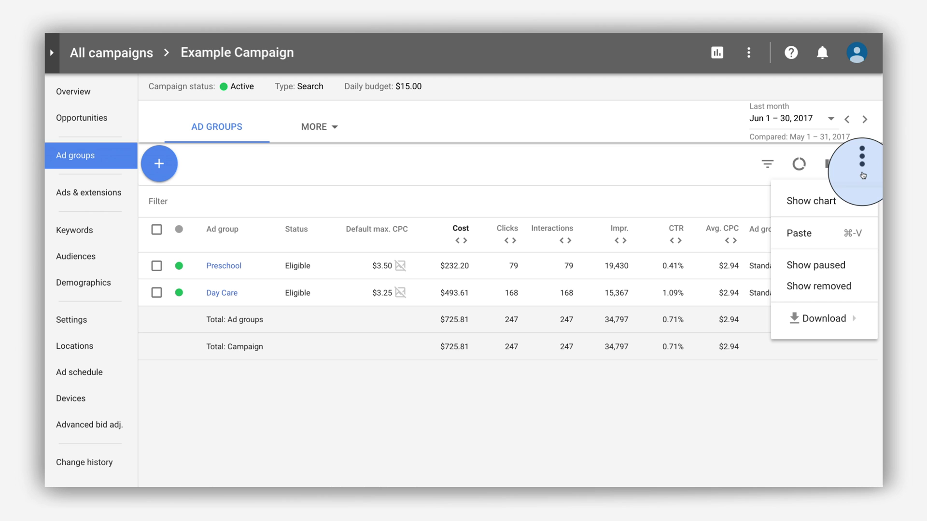
pyautogui.click(847, 199)
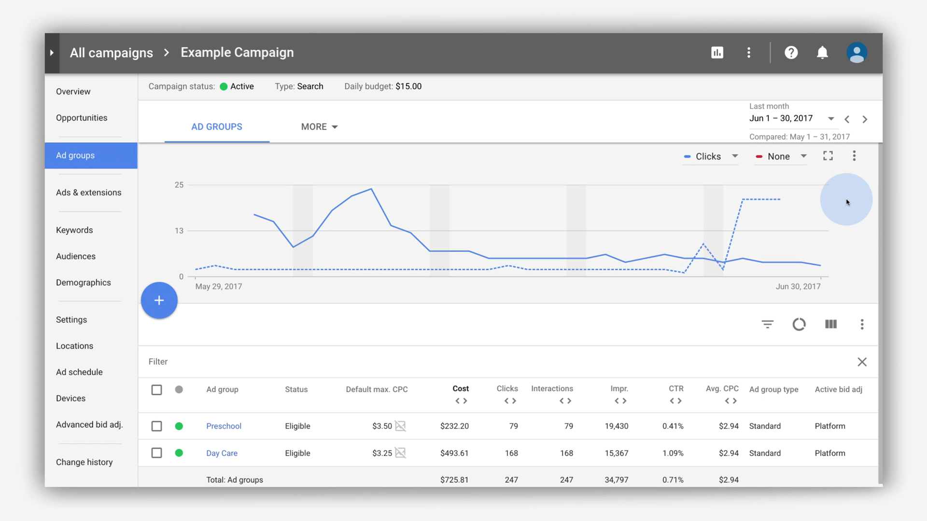
pyautogui.click(828, 155)
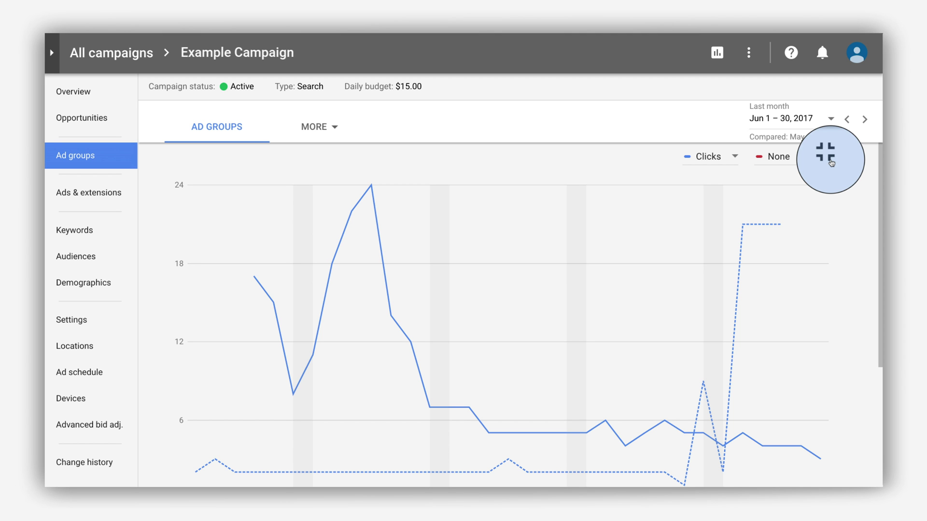
pyautogui.click(830, 159)
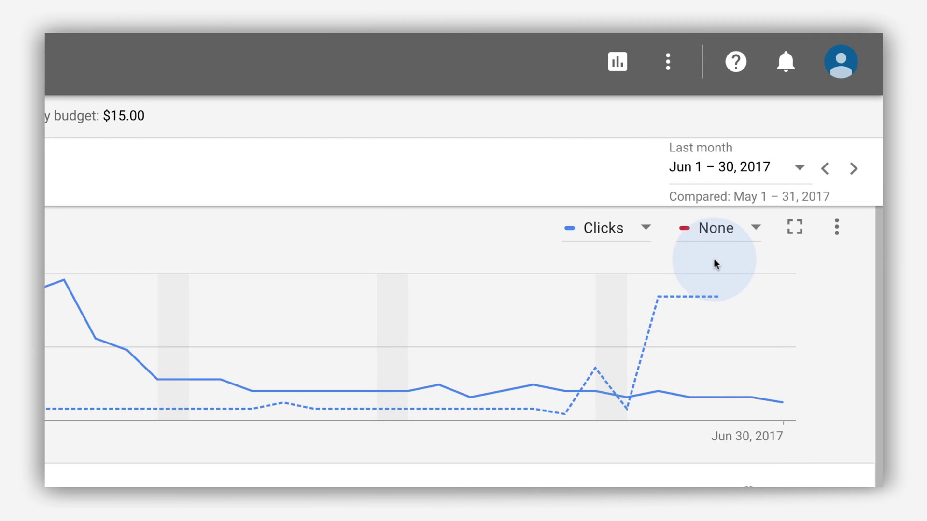
# Set the chart to plot Performance > Impr. against Performance > Cost
pyautogui.click(646, 234)
pyautogui.moveTo(641, 229)
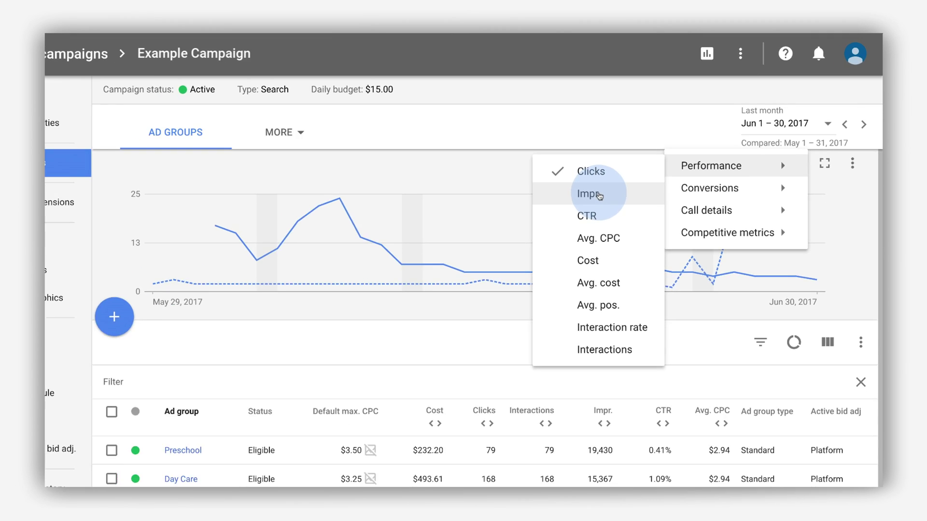
pyautogui.click(599, 195)
pyautogui.click(778, 156)
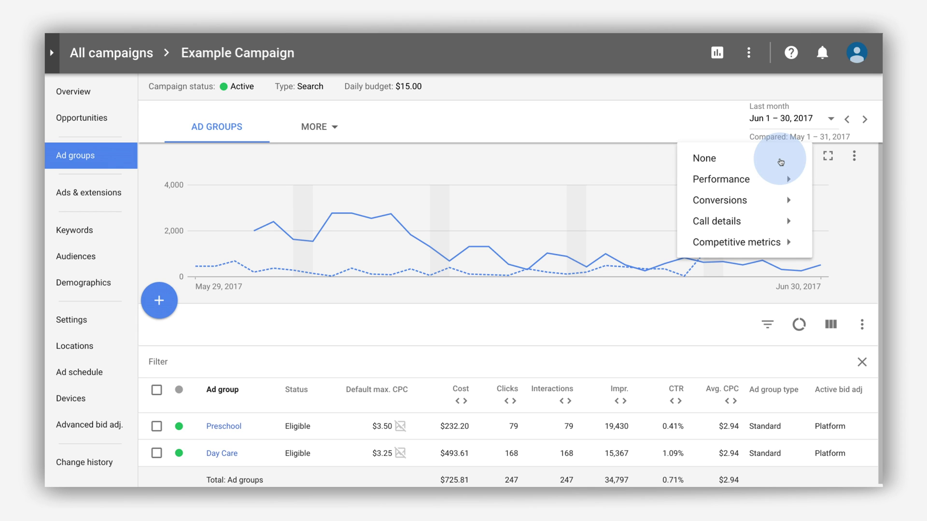
pyautogui.click(747, 182)
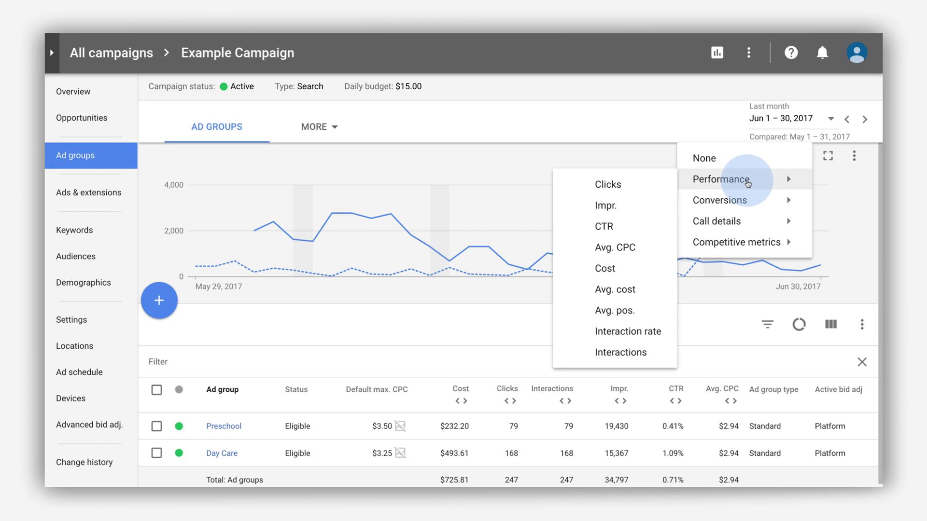
pyautogui.click(637, 269)
# Filter the ad groups table to Interactions > 100
pyautogui.write('Interactions')
pyautogui.click(374, 393)
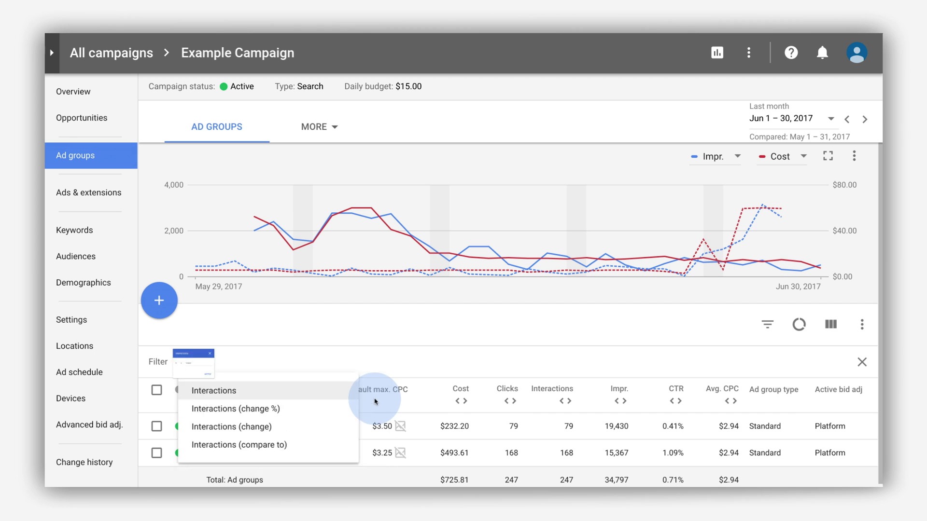
pyautogui.write('100')
pyautogui.click(315, 453)
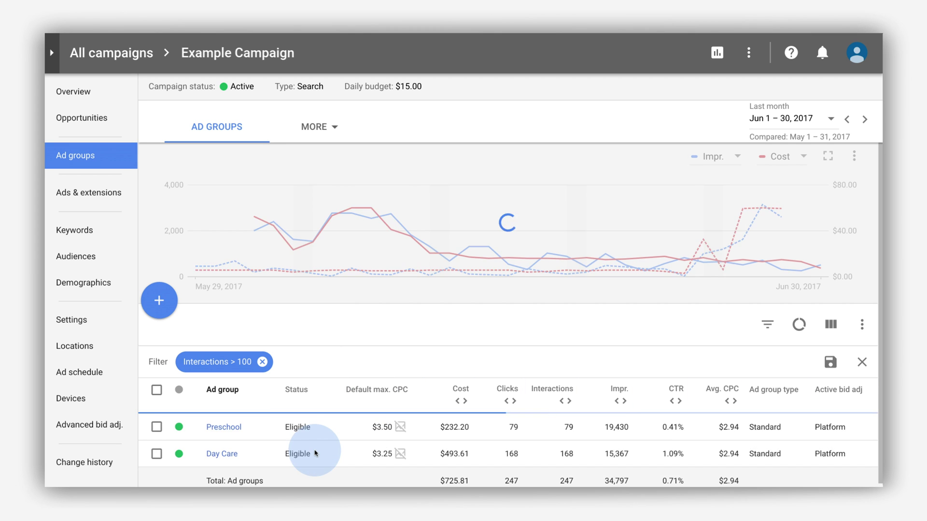